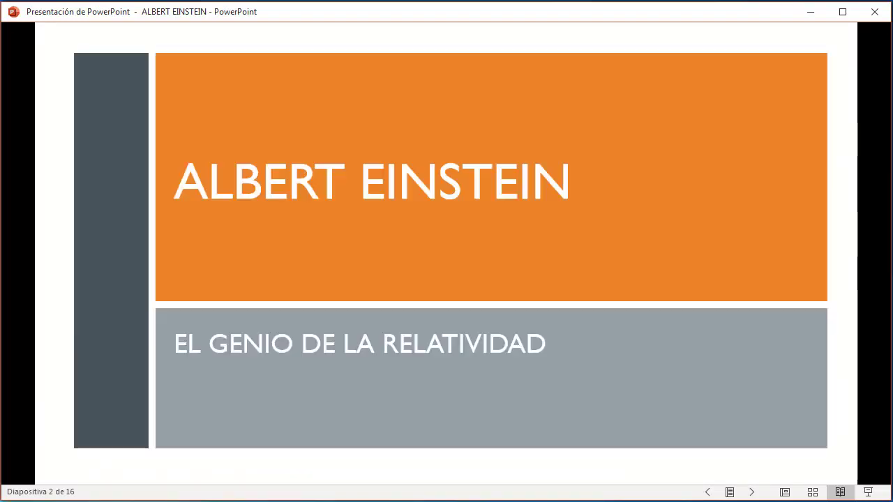
Page through the example deck to the ALGUNAS PUBLICACIONES slide, then exit to the blank Presentación1.
key(Right)
key(Right)
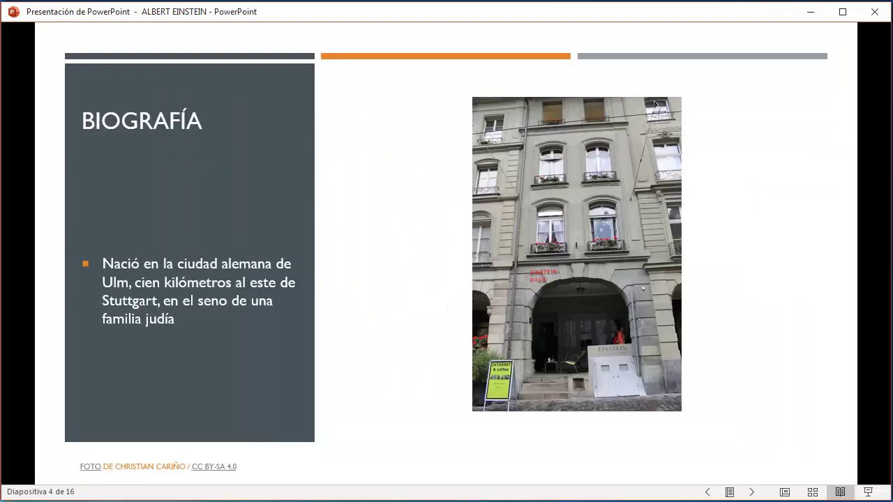
key(Right)
key(Right)
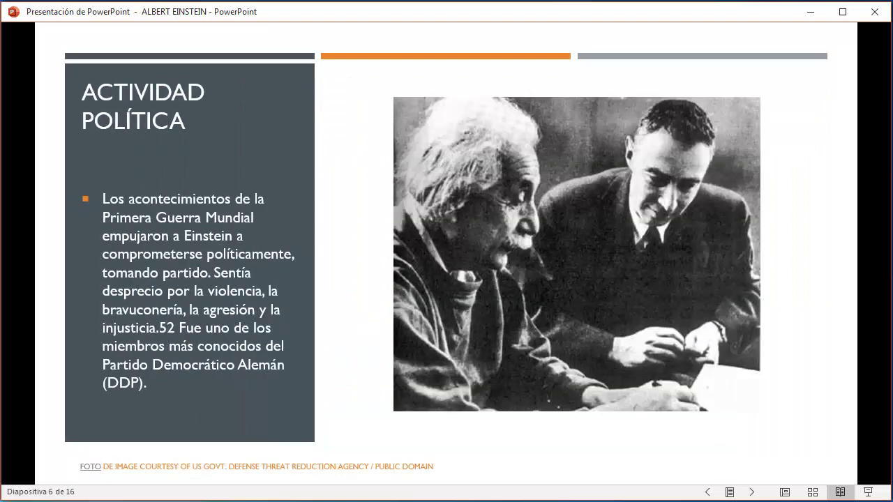
key(Right)
key(Right)
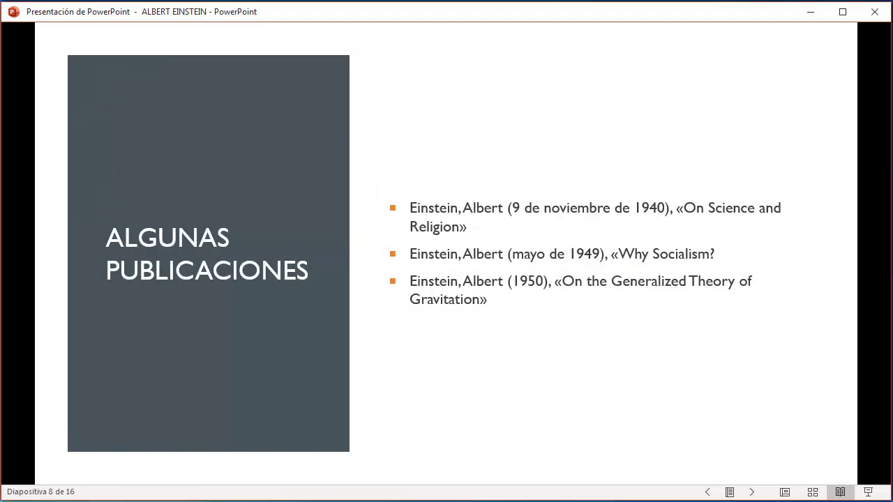
key(Right)
key(Right)
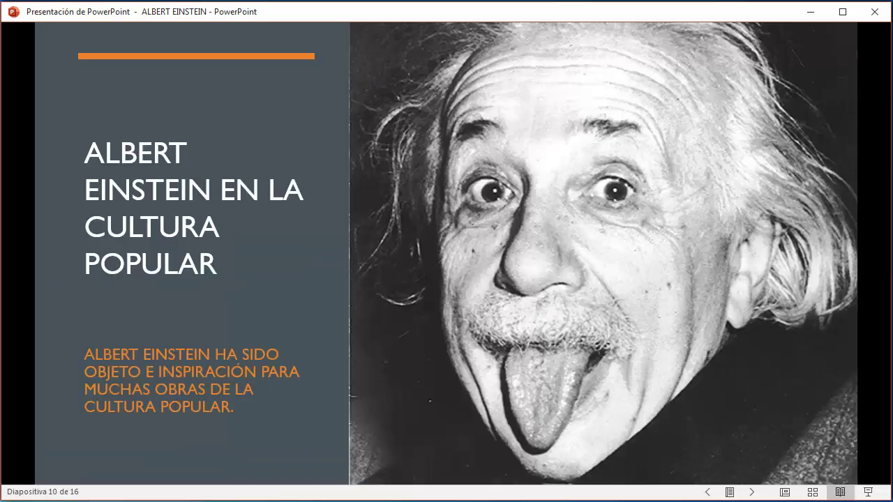
key(Escape)
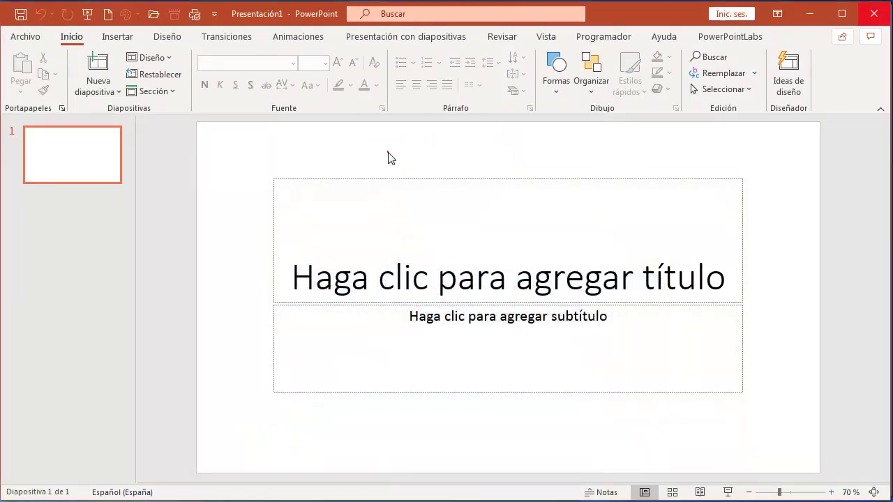
Go to Archivo > Nuevo to list the templates for a new presentation.
click(386, 151)
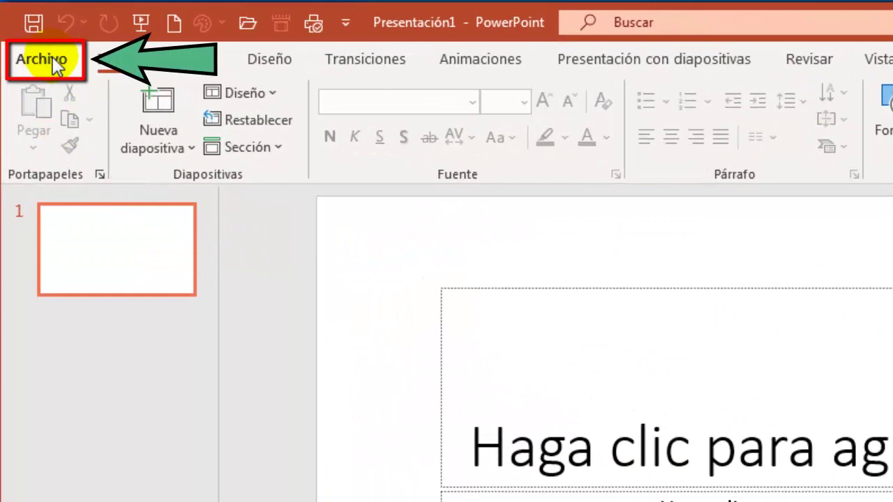
click(53, 61)
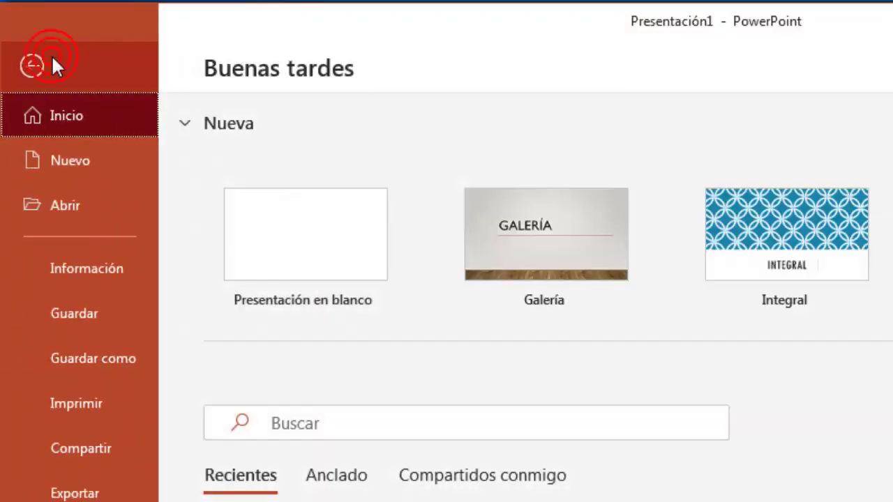
click(87, 161)
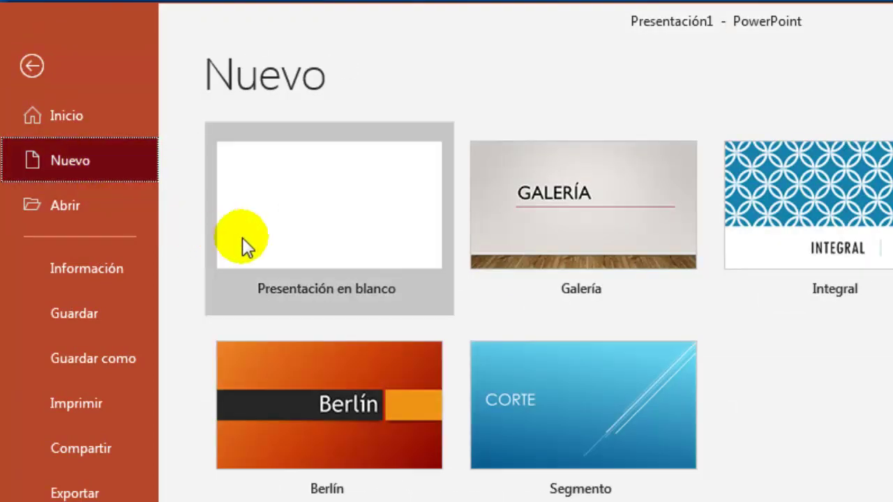
scroll(284, 235, down, 1)
scroll(284, 235, down, 2)
scroll(284, 235, down, 3)
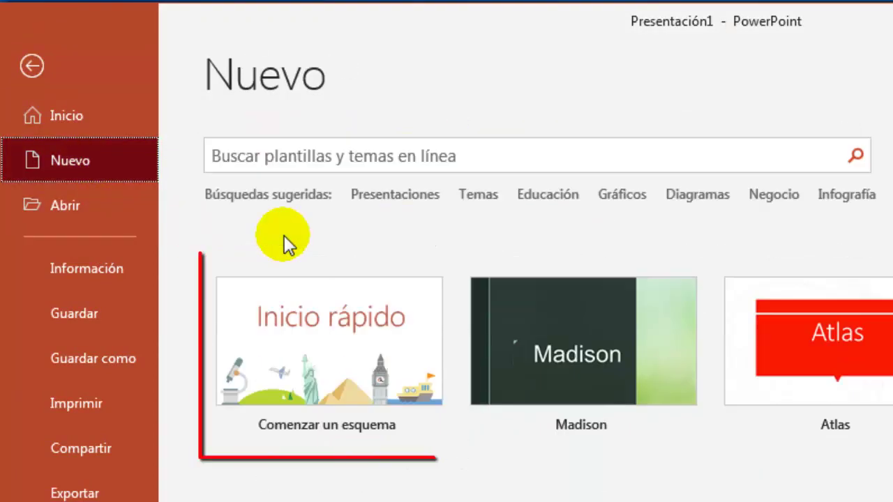
Start Inicio rápido, search 'Londeres', and choose the first Londres topic.
click(345, 364)
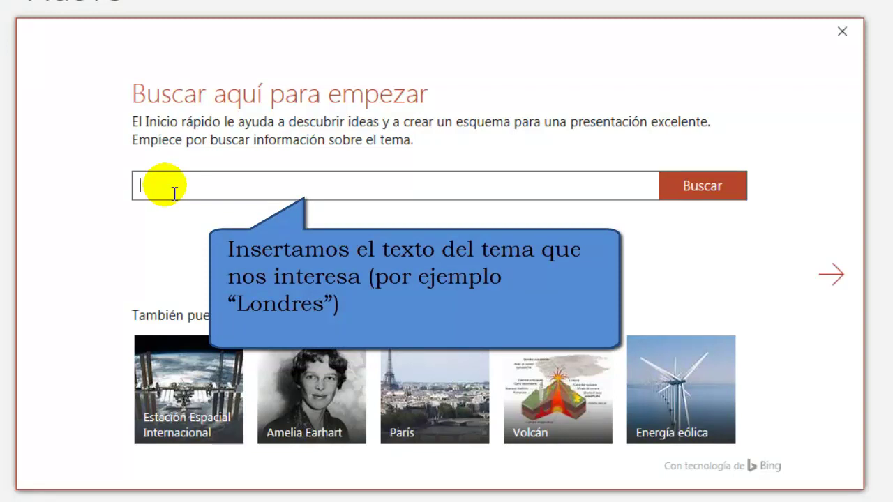
text(Lond)
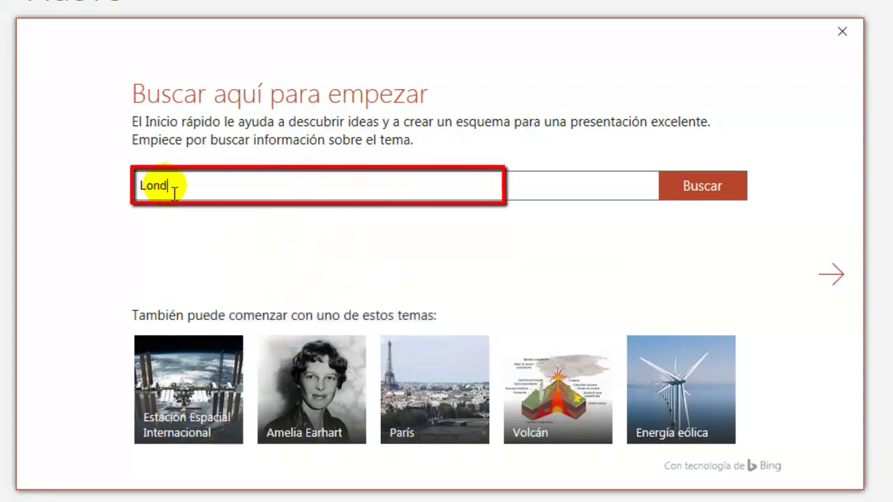
text(eres)
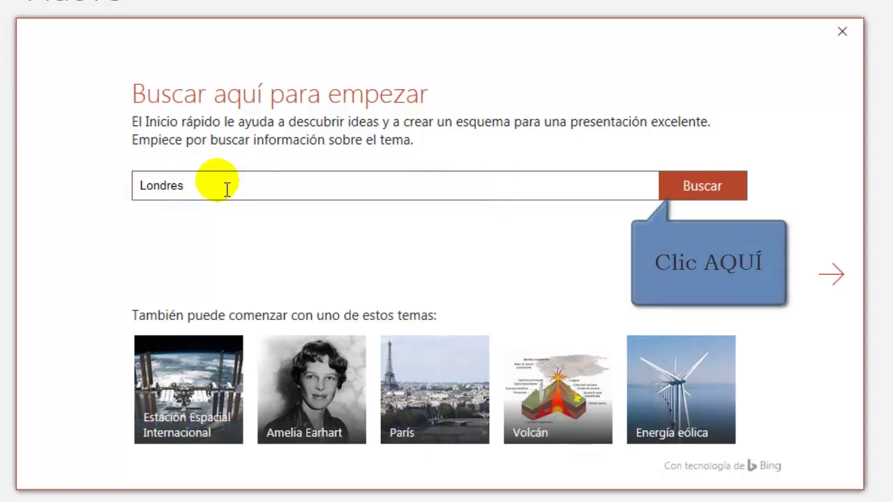
click(689, 196)
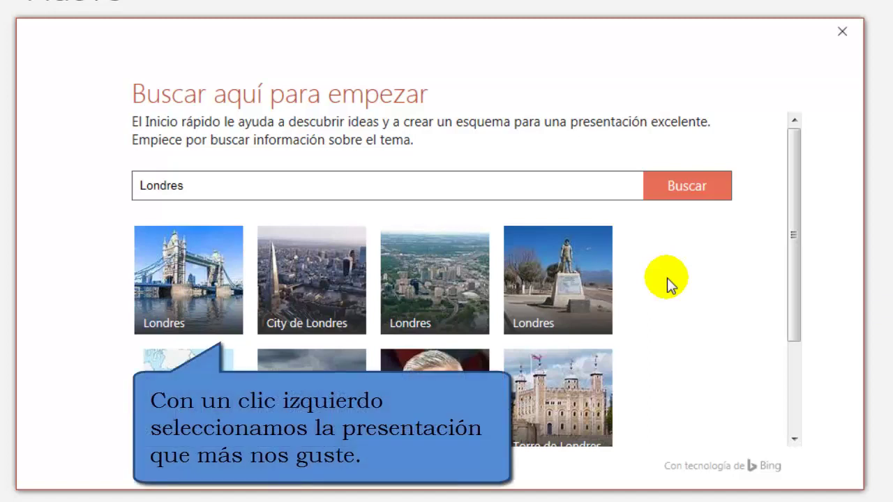
mouse_move(189, 279)
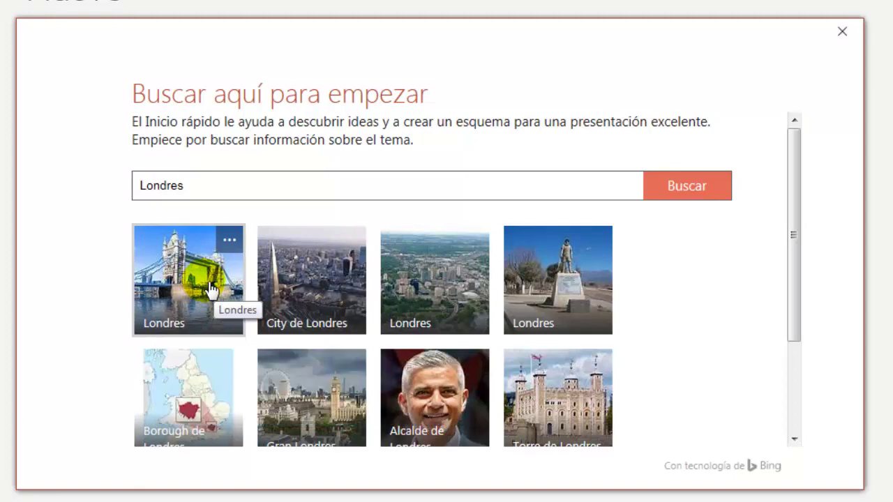
click(208, 284)
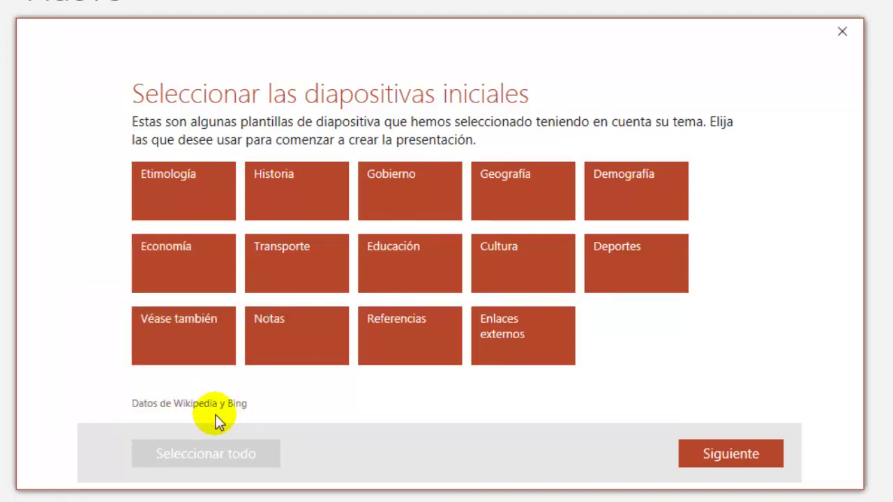
Deselect and reselect Véase también, Notas and Referencias so all 14 Londres sections stay chosen.
click(197, 359)
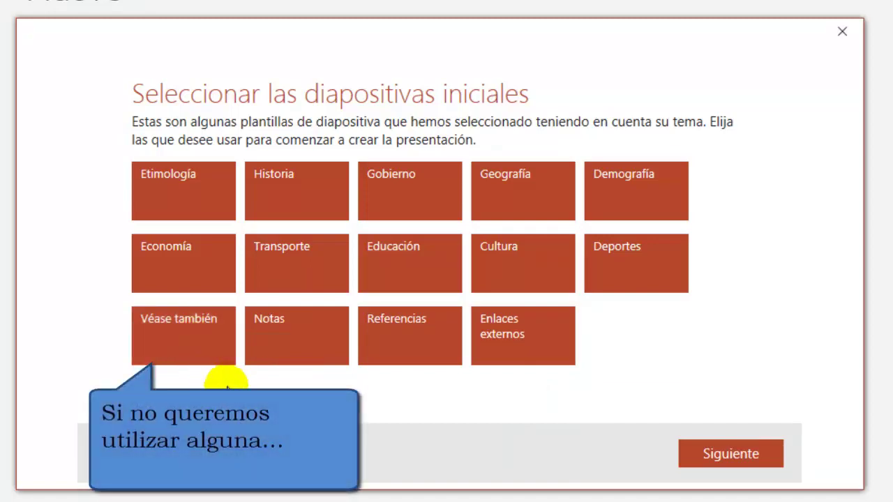
click(216, 359)
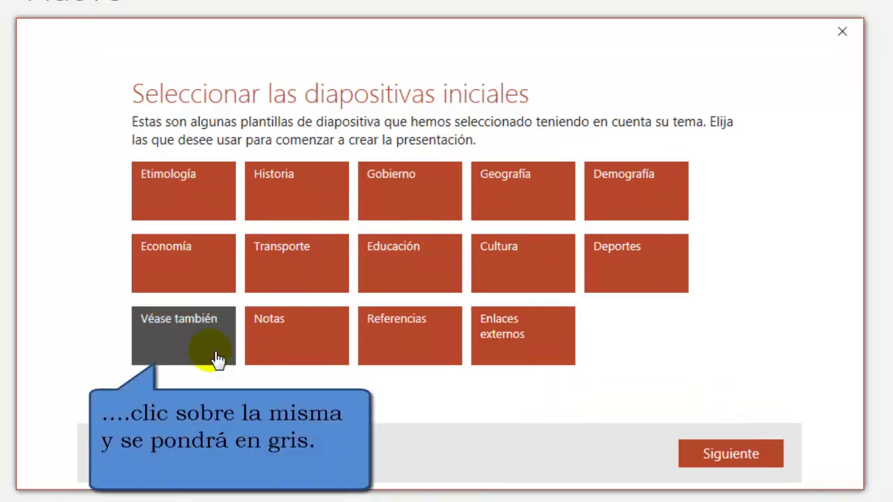
click(307, 350)
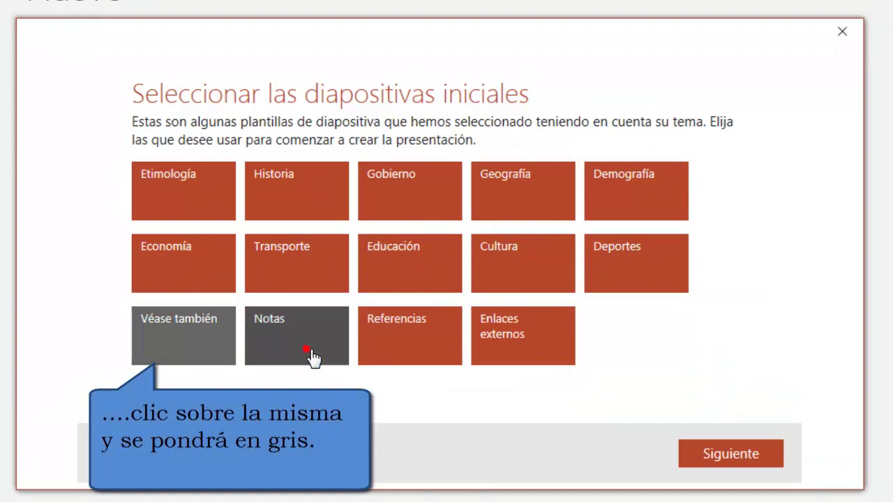
click(424, 349)
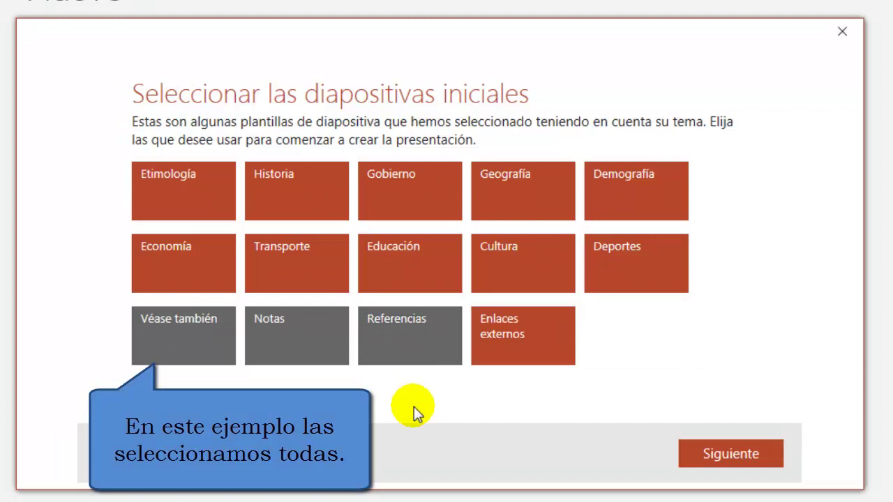
click(401, 355)
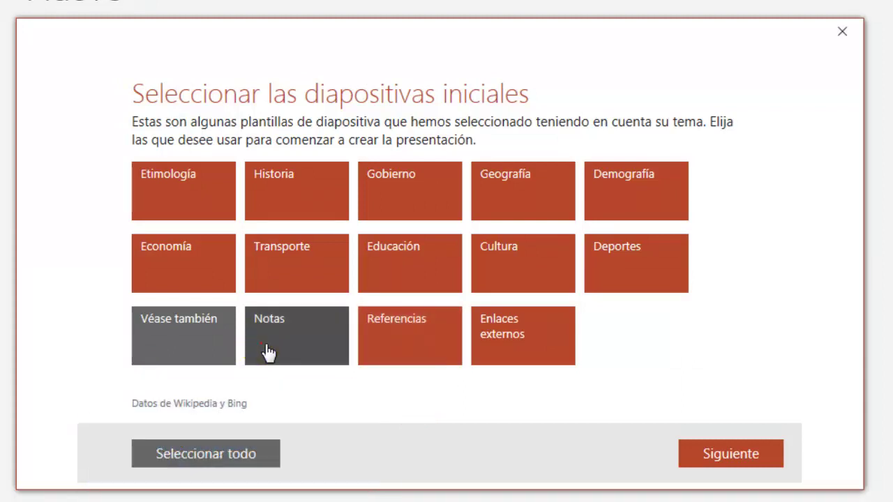
click(267, 352)
click(219, 355)
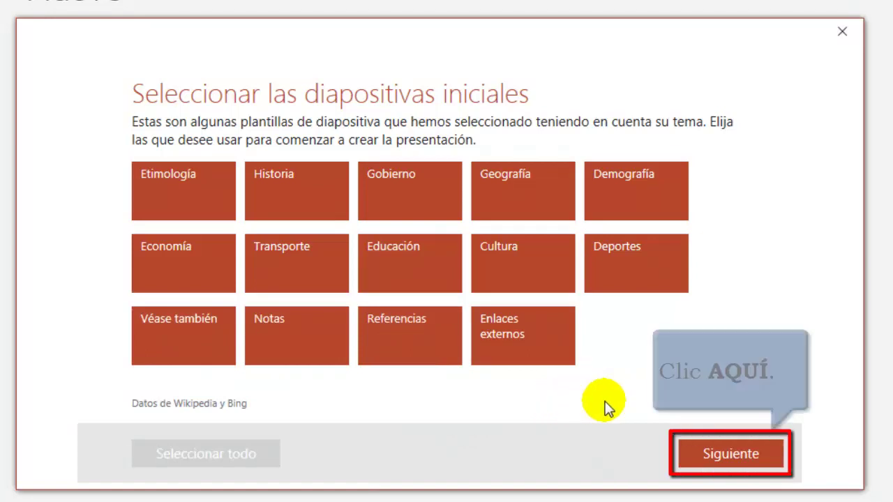
Choose the Tema Integral look for the Londres outline and create the presentation.
click(698, 456)
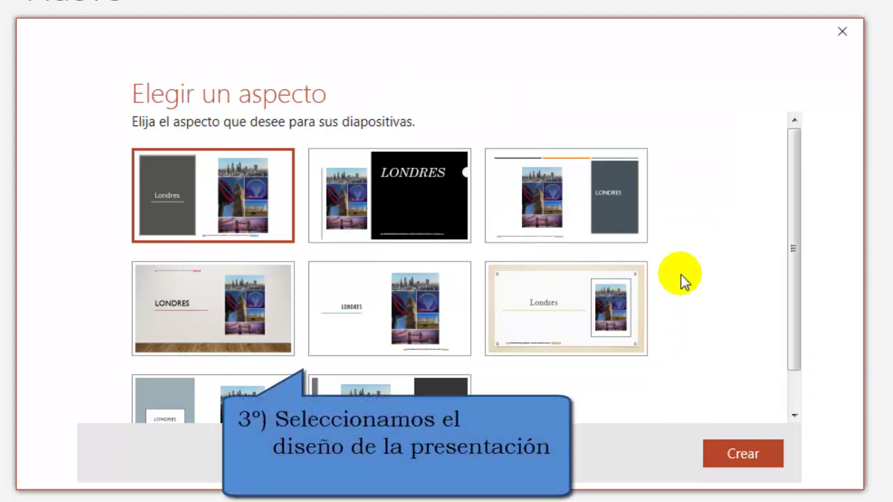
scroll(680, 274, down, 1)
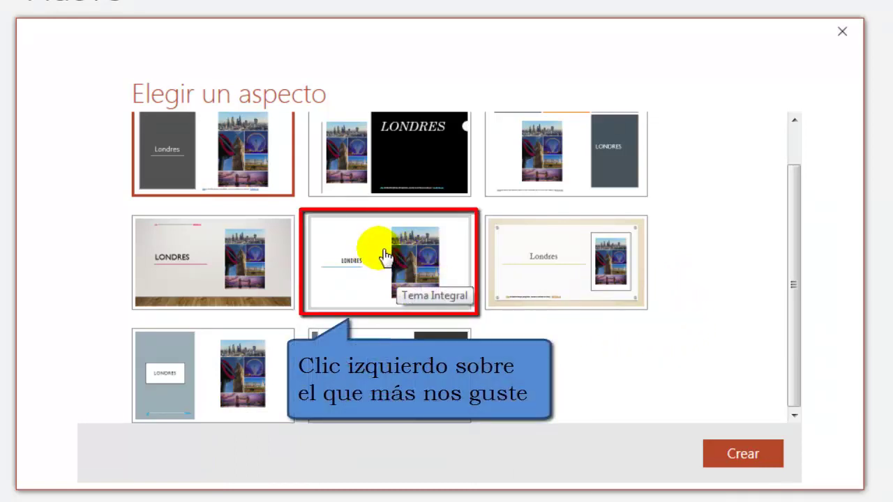
click(389, 259)
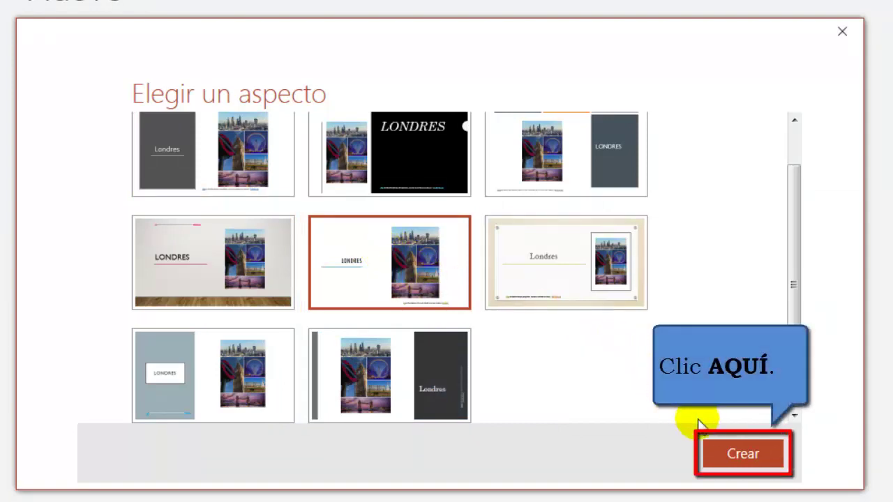
click(721, 455)
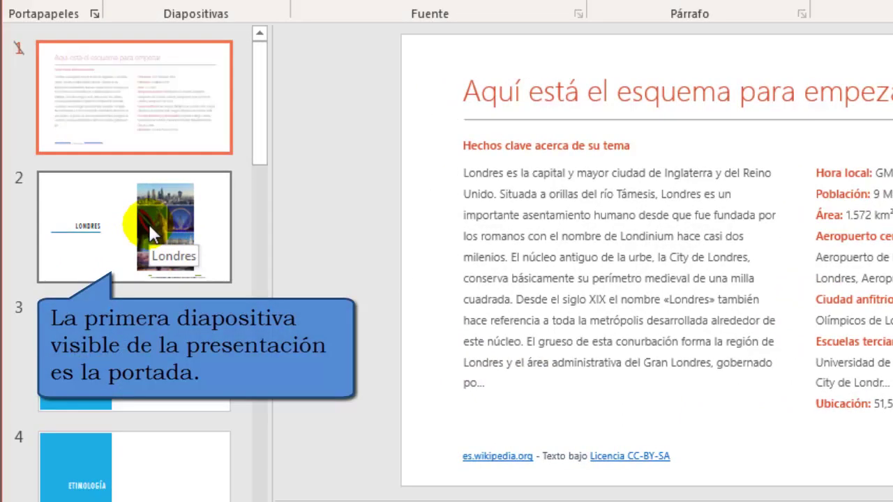
View the LONDRES cover and CONTENIDO slides, selecting the CONTENIDO title word.
click(148, 223)
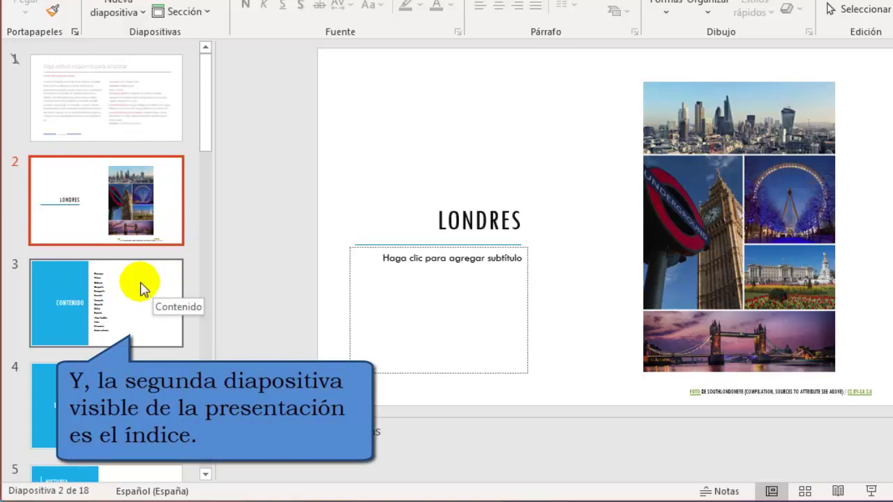
click(139, 289)
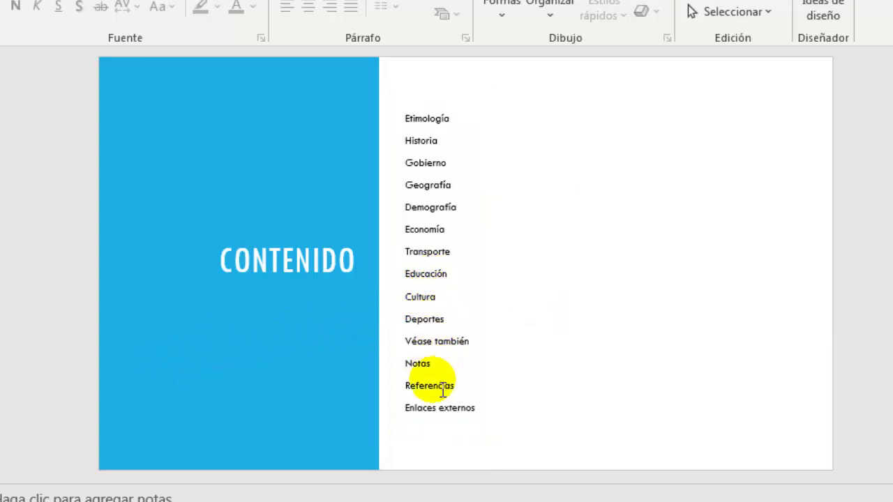
double_click(335, 259)
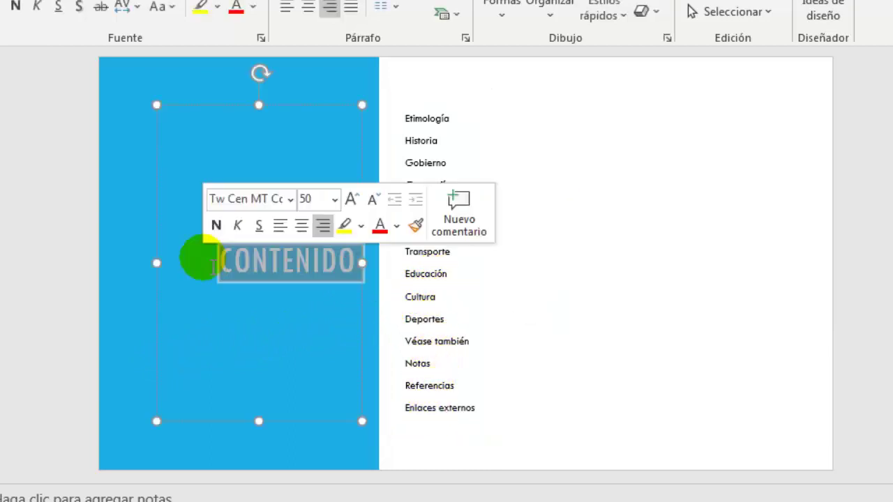
Retitle the contents slide INDICE, paste the etymology text on Etimología without the trailing comma, and return to slide 1.
text(INDICE)
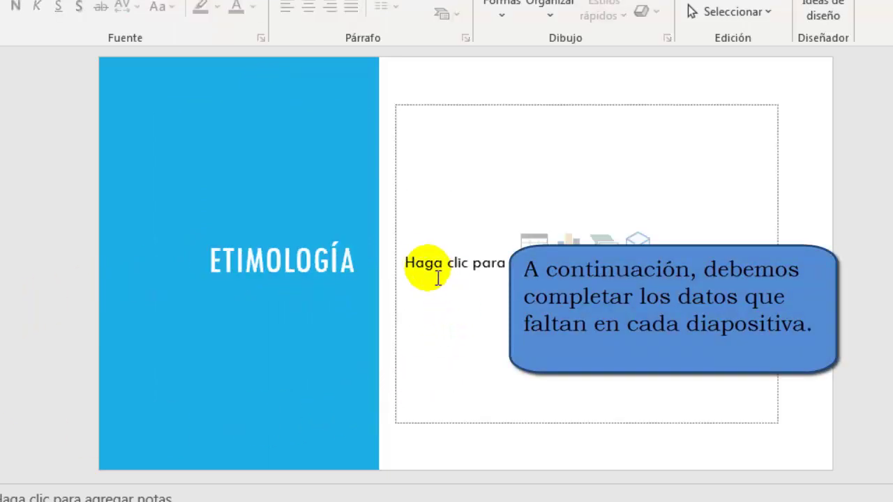
click(422, 270)
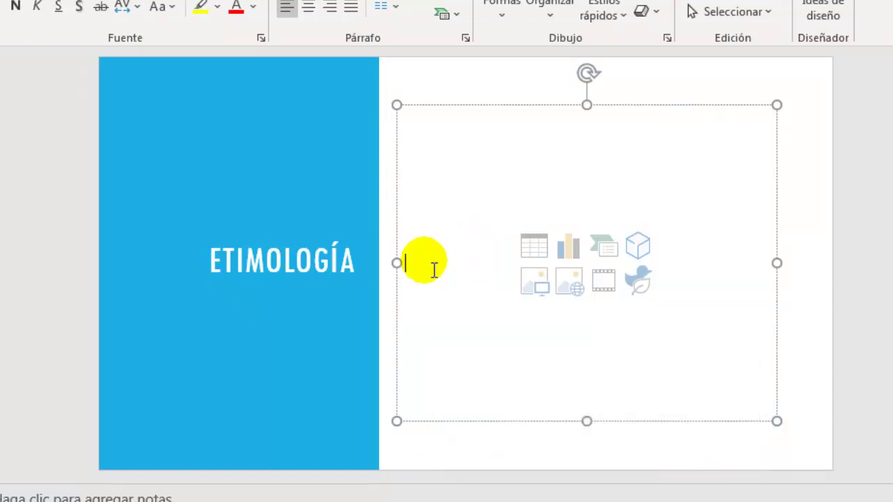
right_click(424, 262)
click(531, 200)
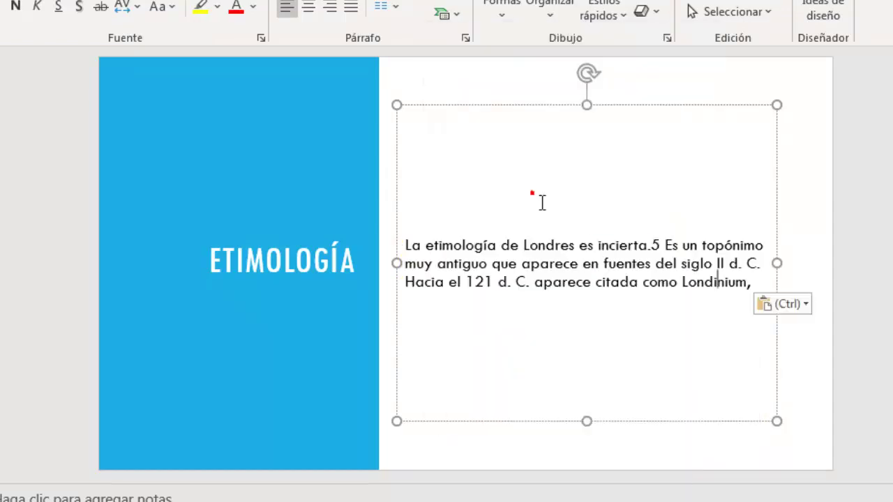
key(BackSpace)
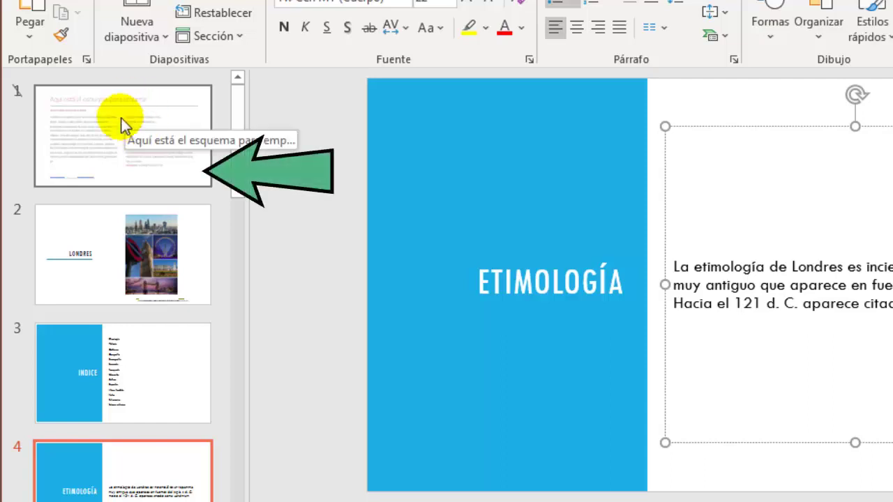
click(126, 119)
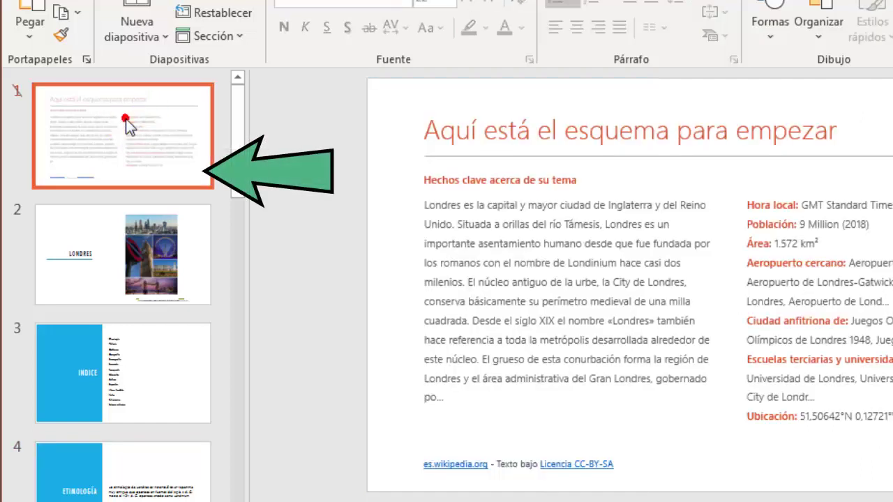
ctrl+click(458, 472)
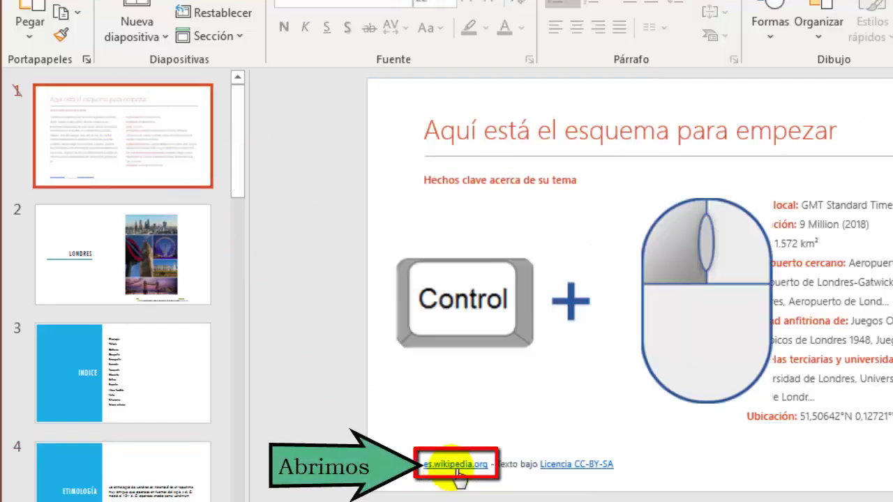
Open the es.wikipedia.org Londres article and scroll down to its Índice outline.
ctrl+click(425, 470)
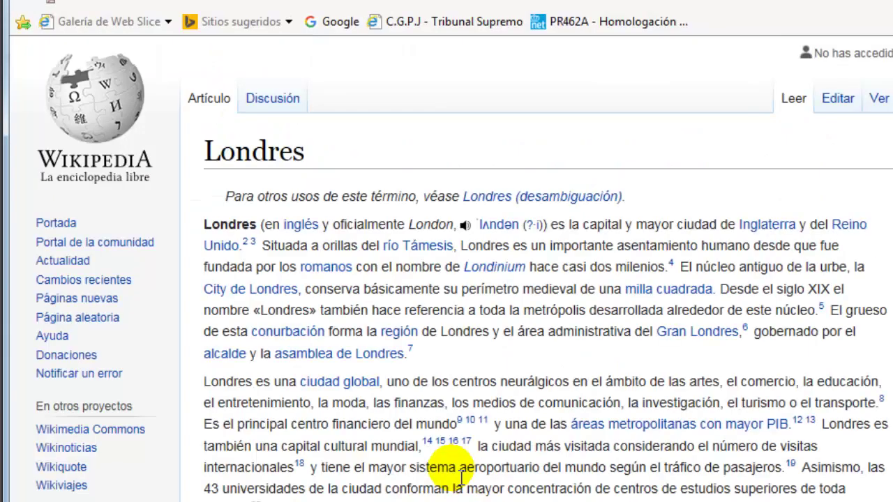
scroll(479, 287, down, 2)
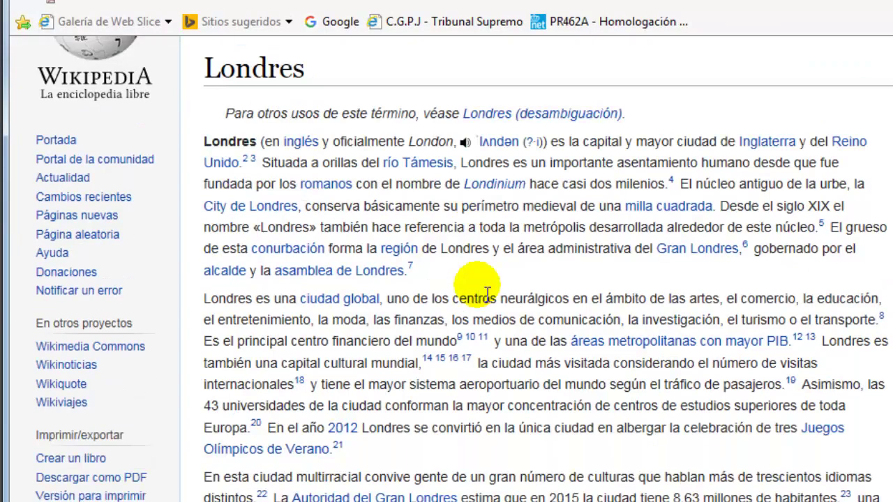
scroll(478, 285, down, 2)
scroll(478, 286, down, 4)
scroll(466, 285, down, 4)
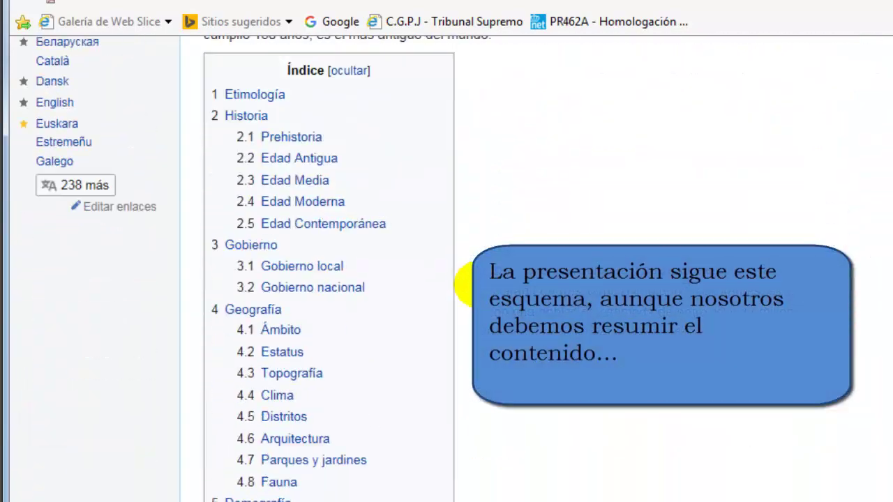
scroll(381, 203, down, 1)
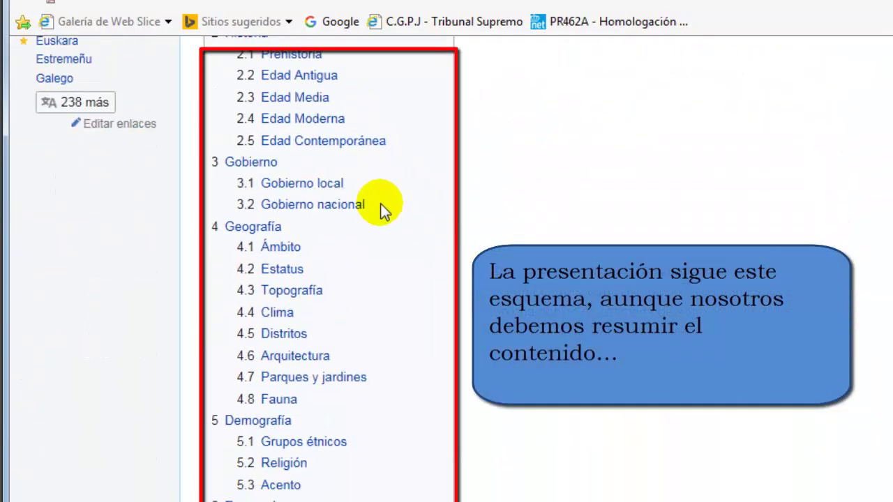
scroll(380, 203, down, 1)
scroll(380, 203, down, 3)
scroll(380, 203, down, 3)
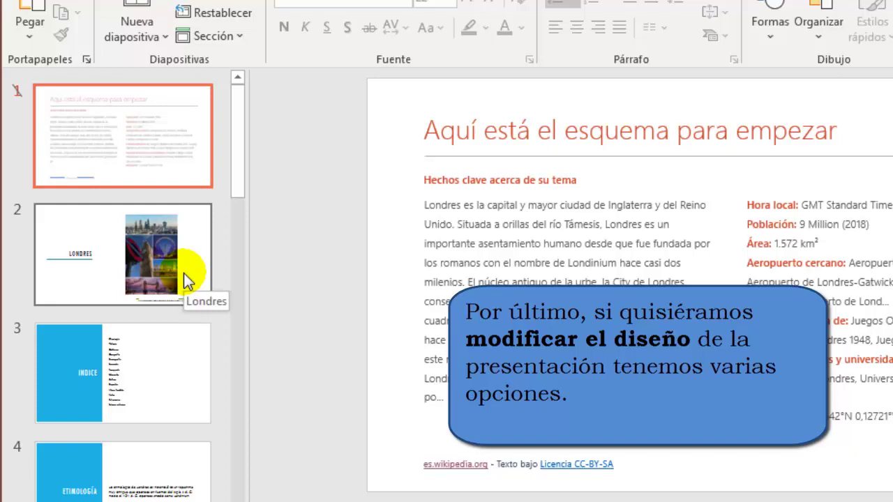
Apply the Ion theme to the Londres slides from the Diseño themes gallery.
click(183, 279)
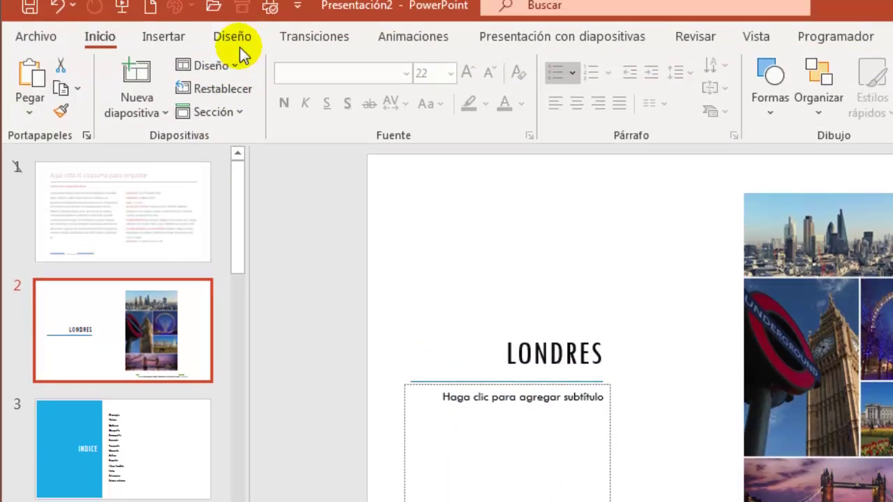
click(240, 49)
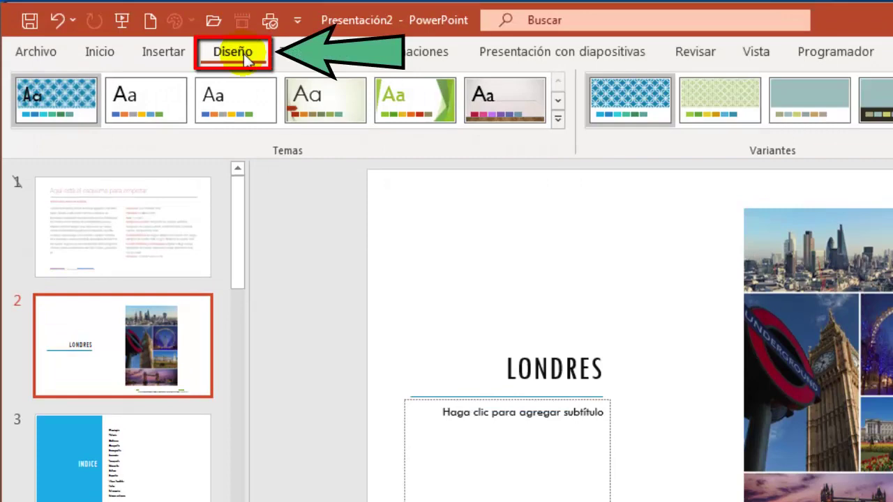
click(559, 119)
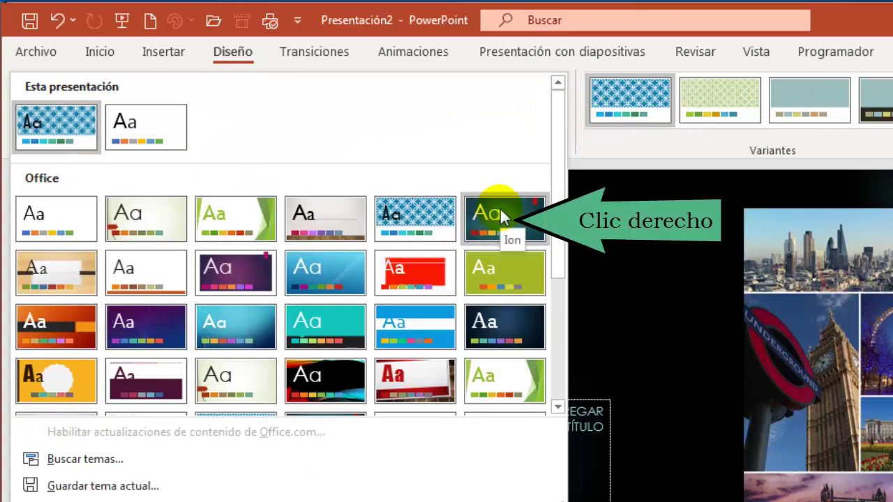
right_click(500, 209)
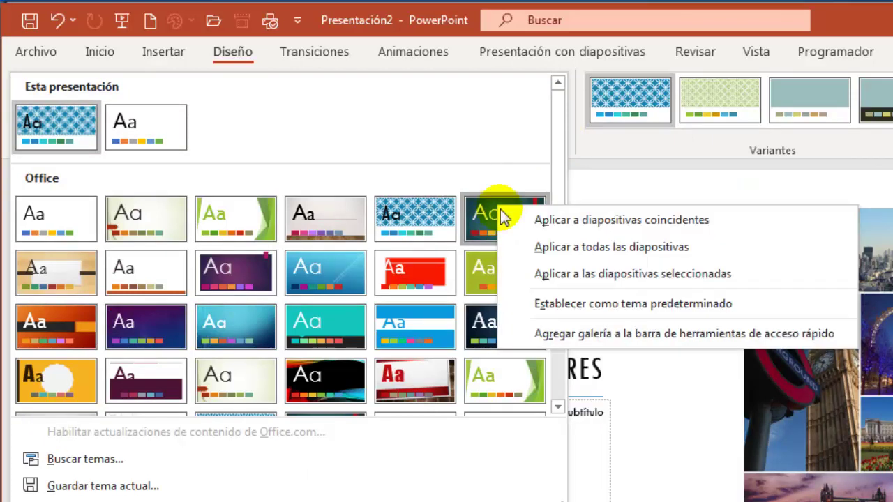
click(531, 246)
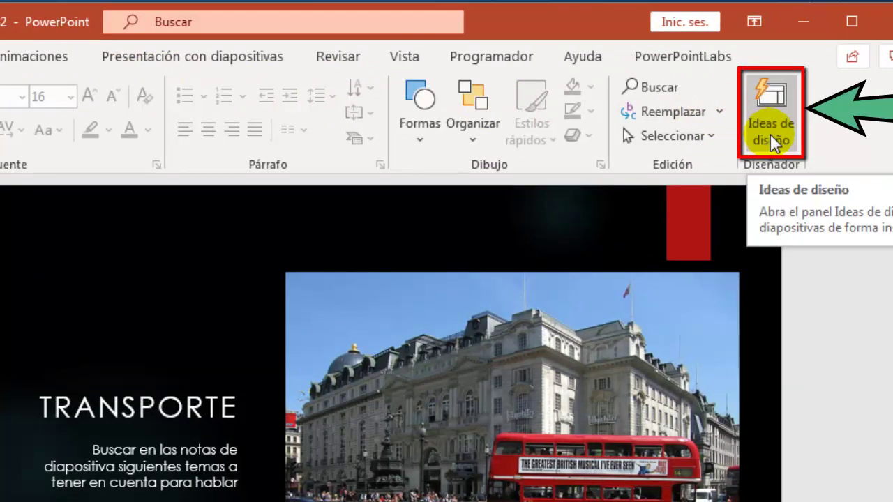
Try several Ideas de diseño layouts on Transporte, settling on the bus photo beside a teal title panel.
click(770, 134)
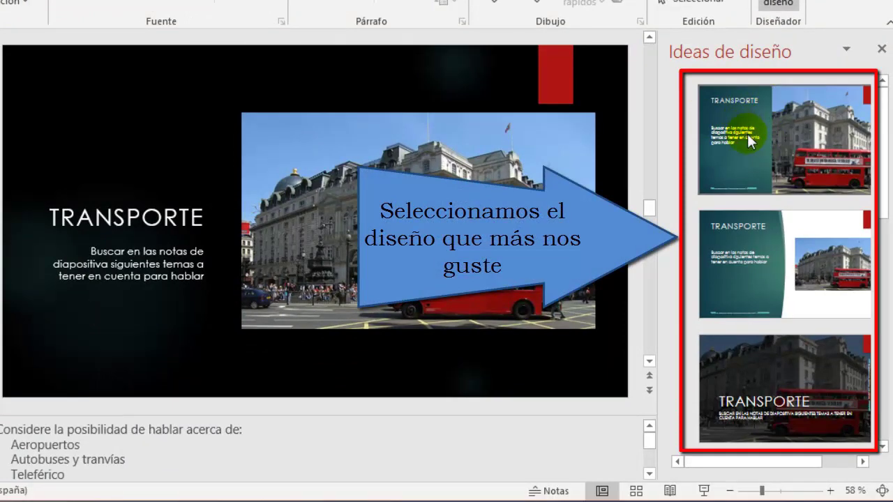
click(747, 135)
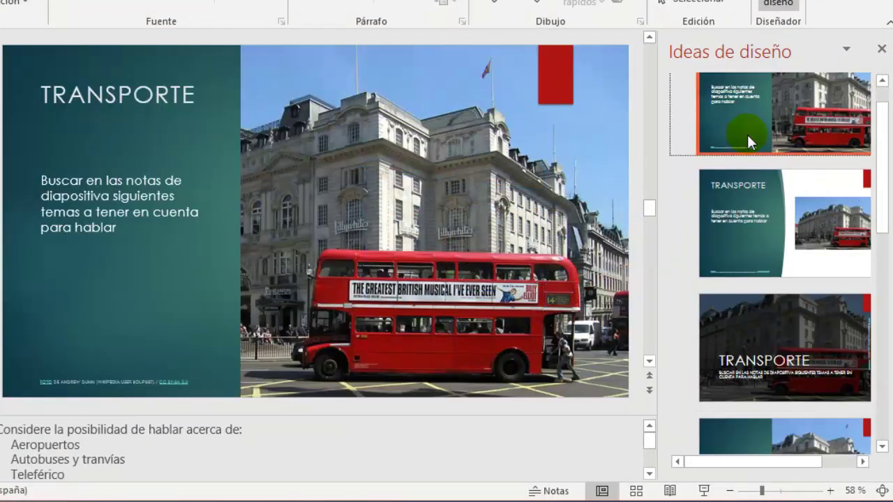
click(749, 197)
scroll(750, 196, down, 2)
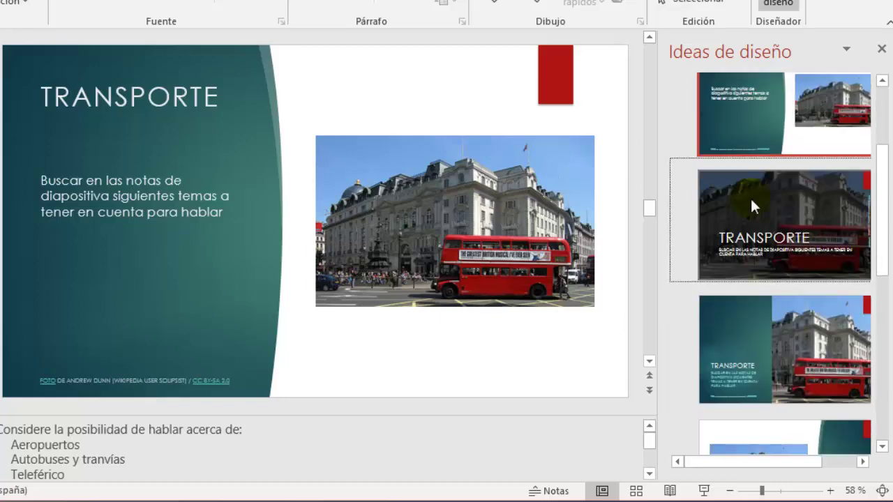
click(750, 197)
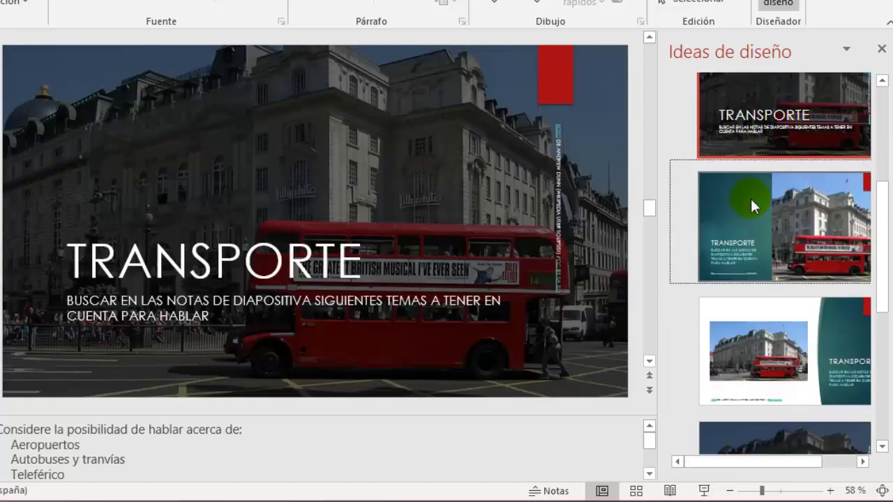
click(750, 196)
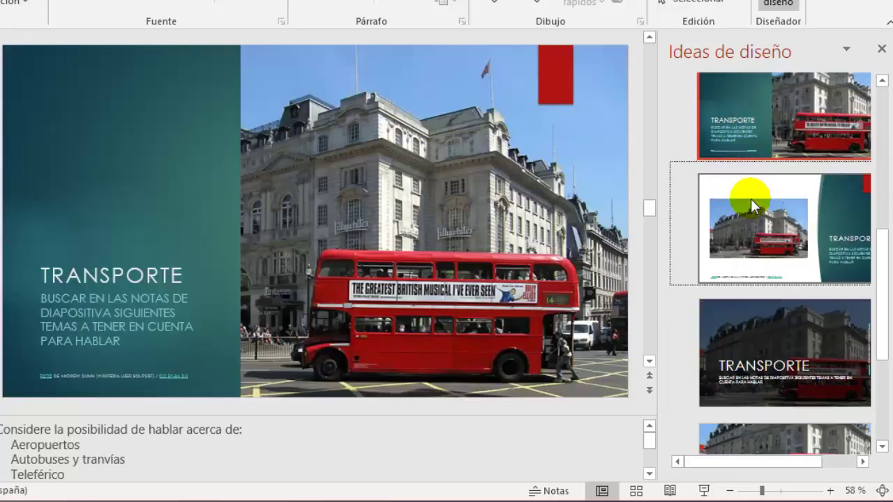
click(751, 199)
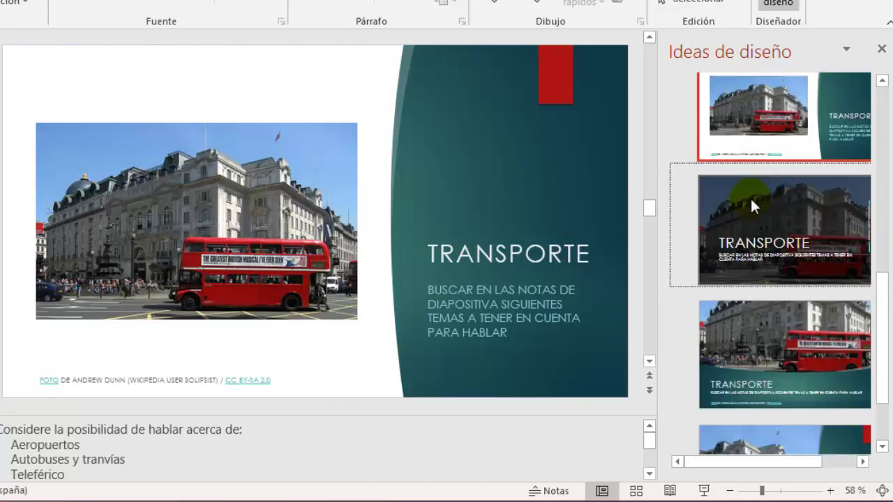
click(750, 197)
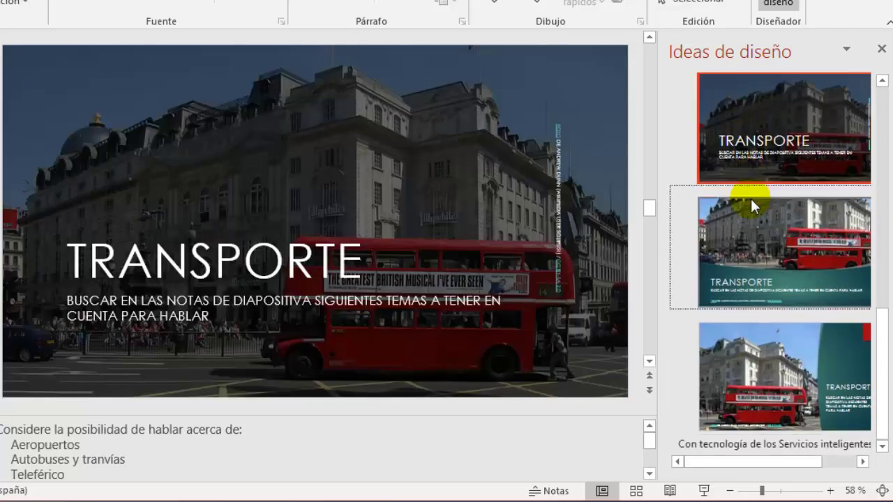
click(751, 199)
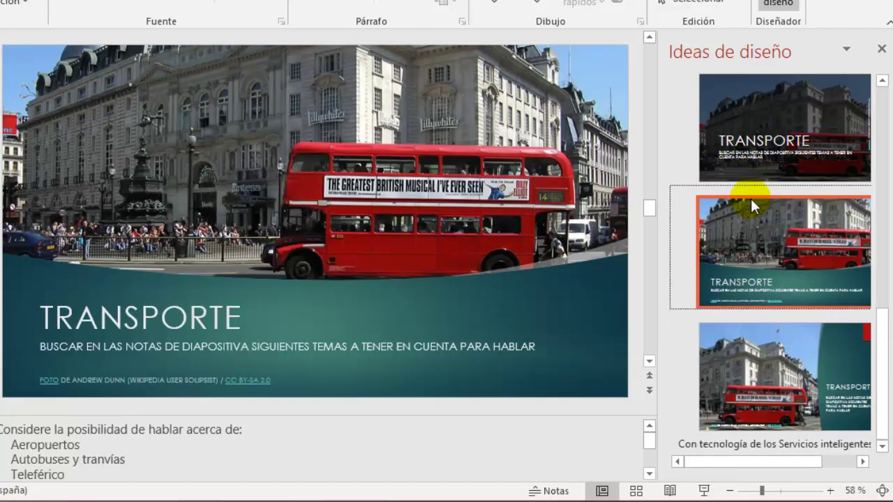
click(762, 367)
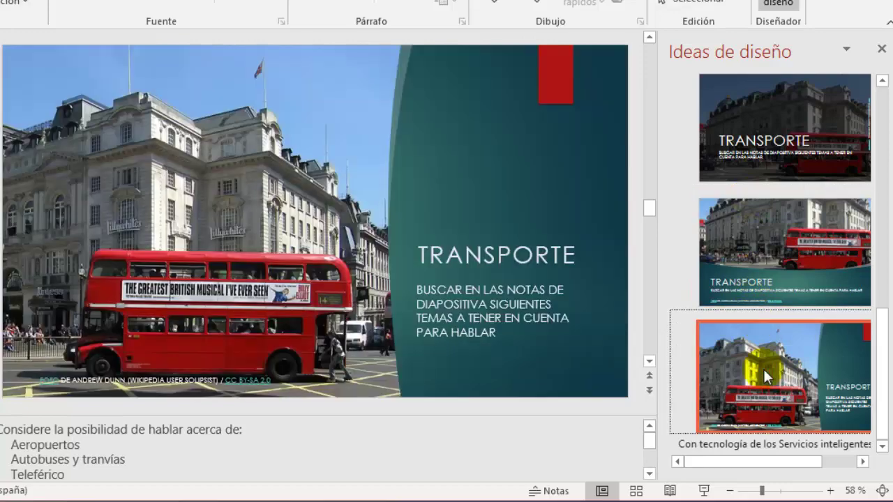